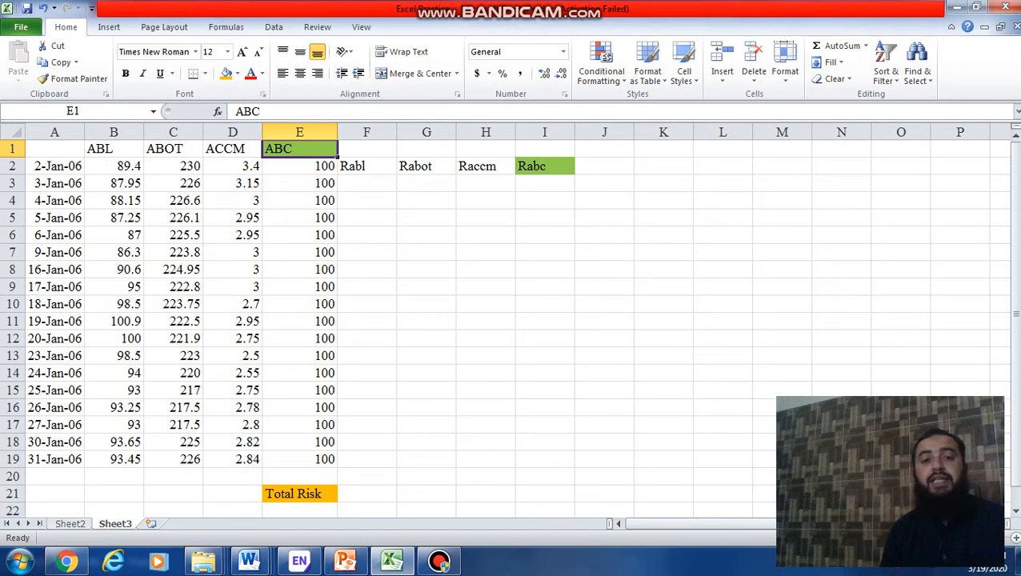
left_click_drag(114, 166, 114, 459)
left_click_drag(173, 166, 173, 459)
left_click_drag(232, 166, 233, 459)
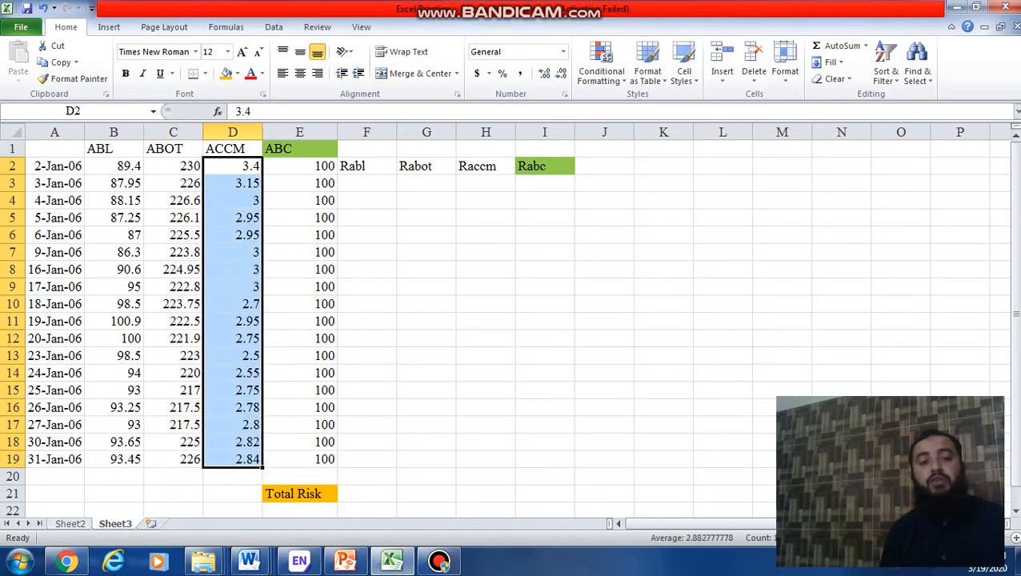
Calculate the first daily ABL return in F3 with the formula =B3/B2-1
left_click(367, 184)
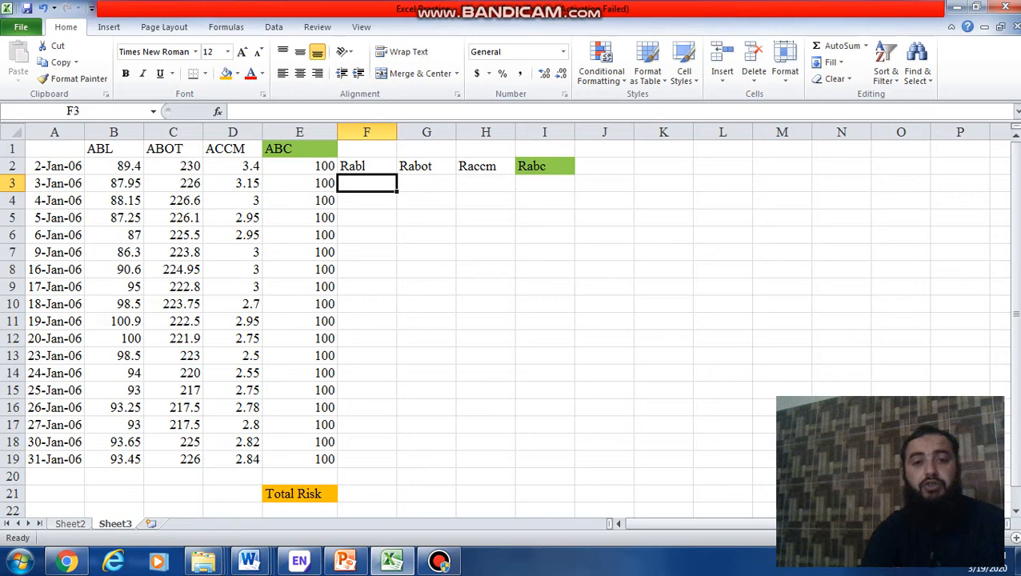
type("=")
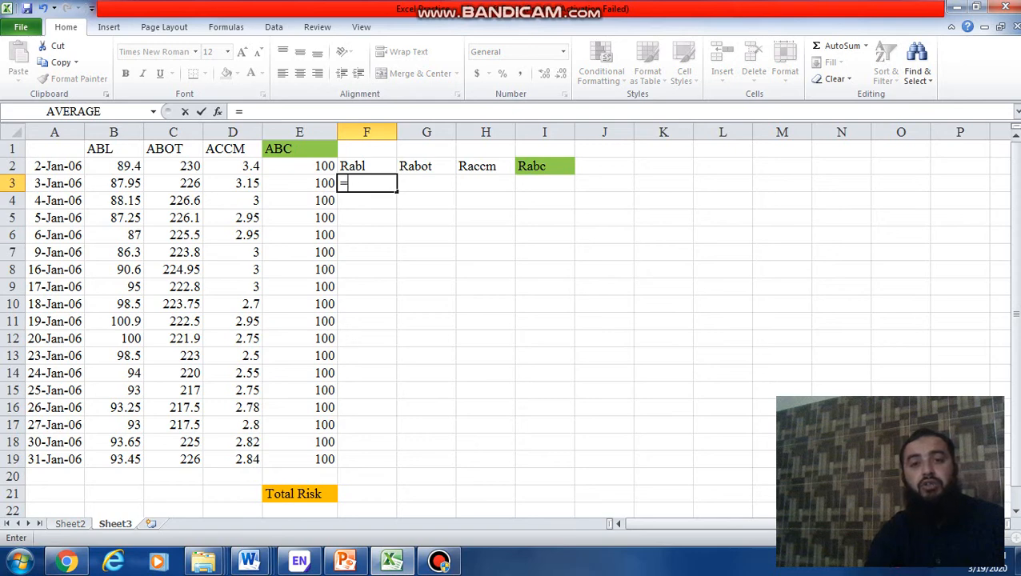
key("Left")
key("Left")
key("Left")
key("Left")
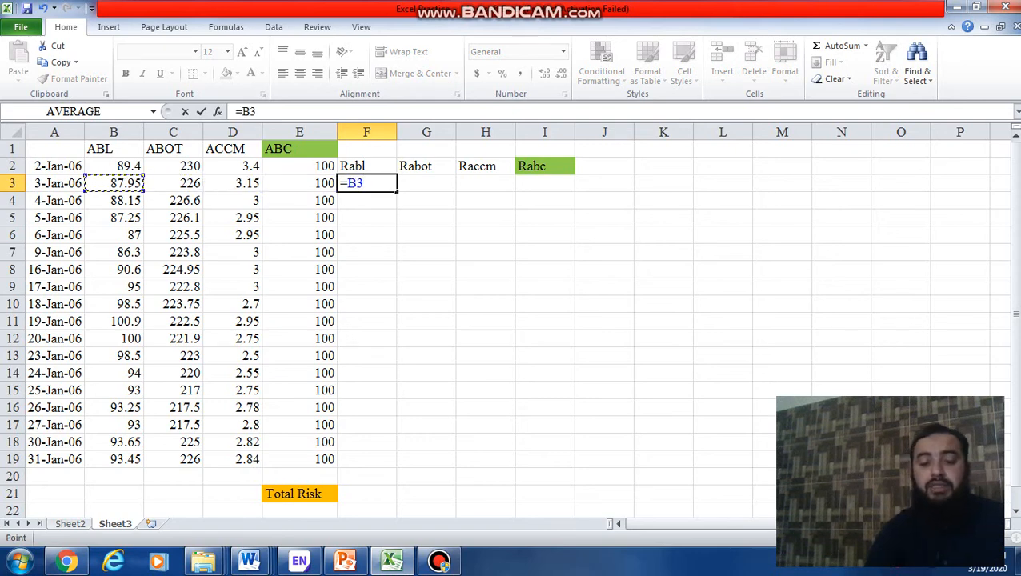
type("/")
key("Up")
key("Left")
key("Left")
key("Left")
key("Left")
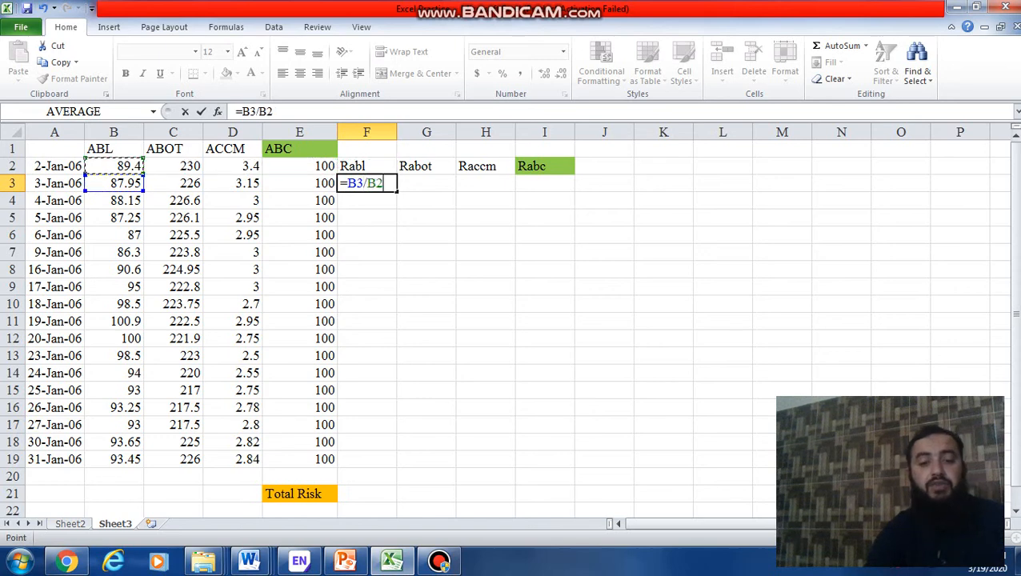
type("-0.01")
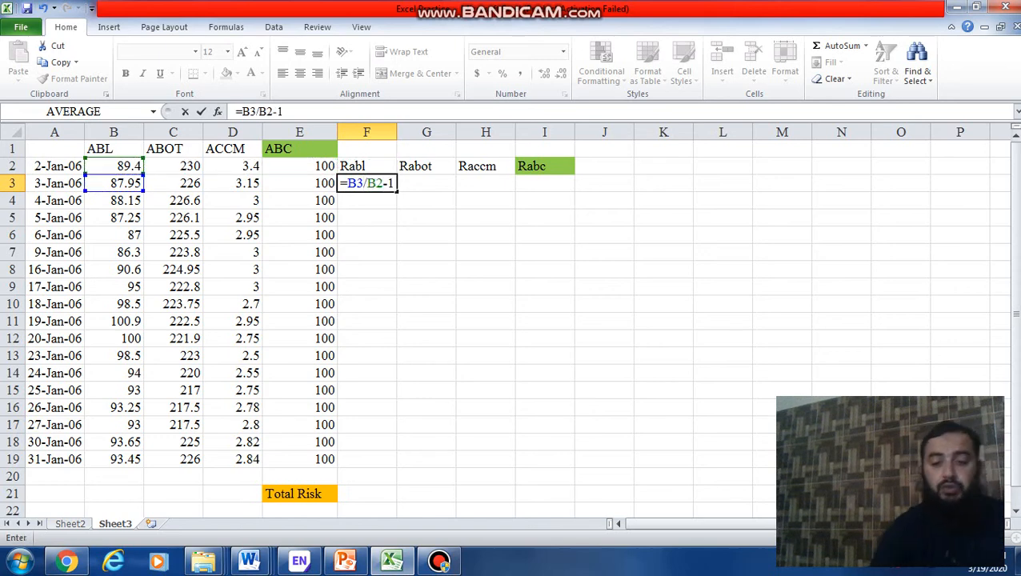
key("Return")
Copy the return formula from F3 across to I3 and down through row 19 for all four stocks
left_click(366, 183)
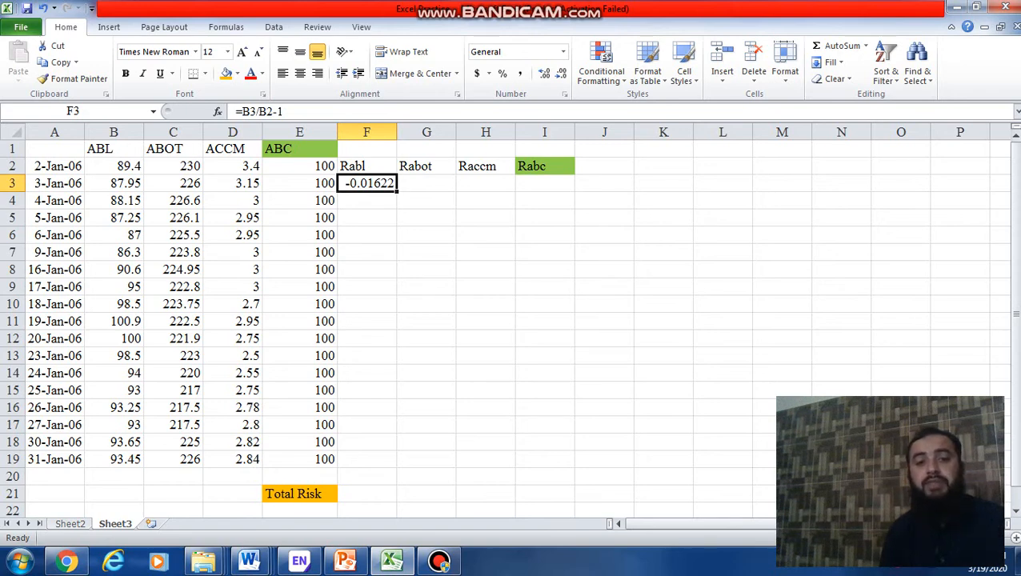
left_click_drag(396, 191, 561, 189)
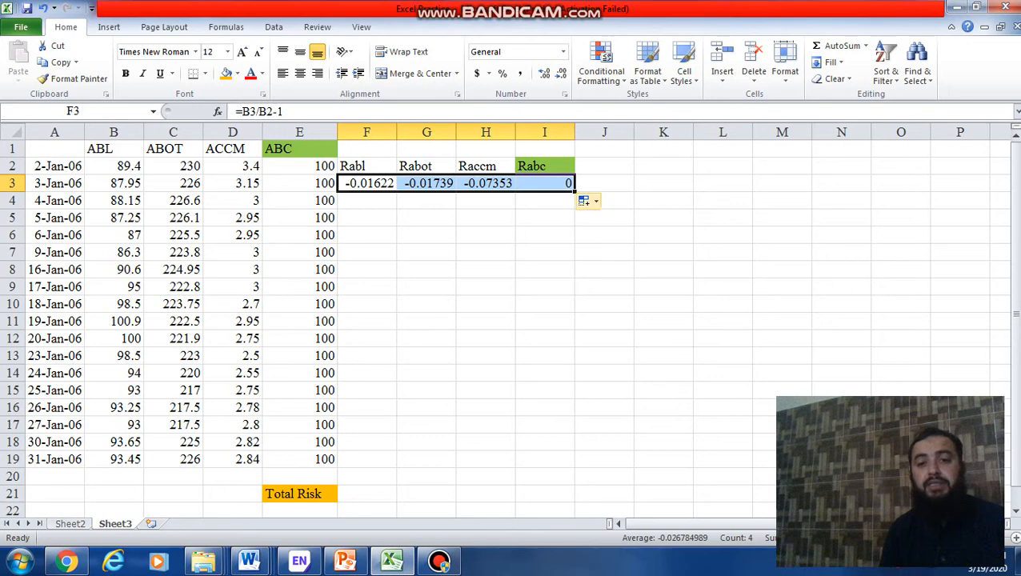
double_click(575, 192)
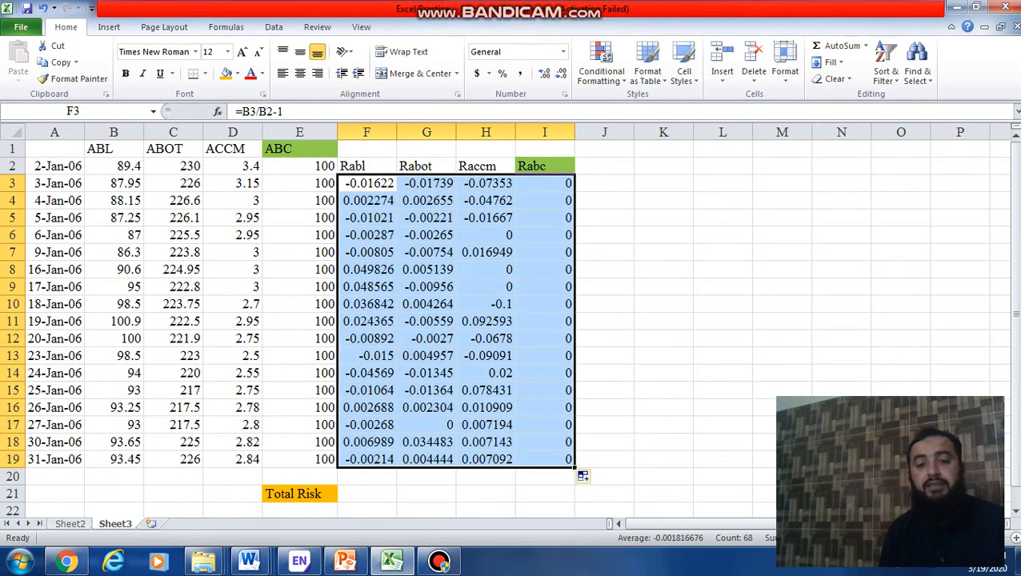
Examine the daily ABC prices in column E
left_click(366, 494)
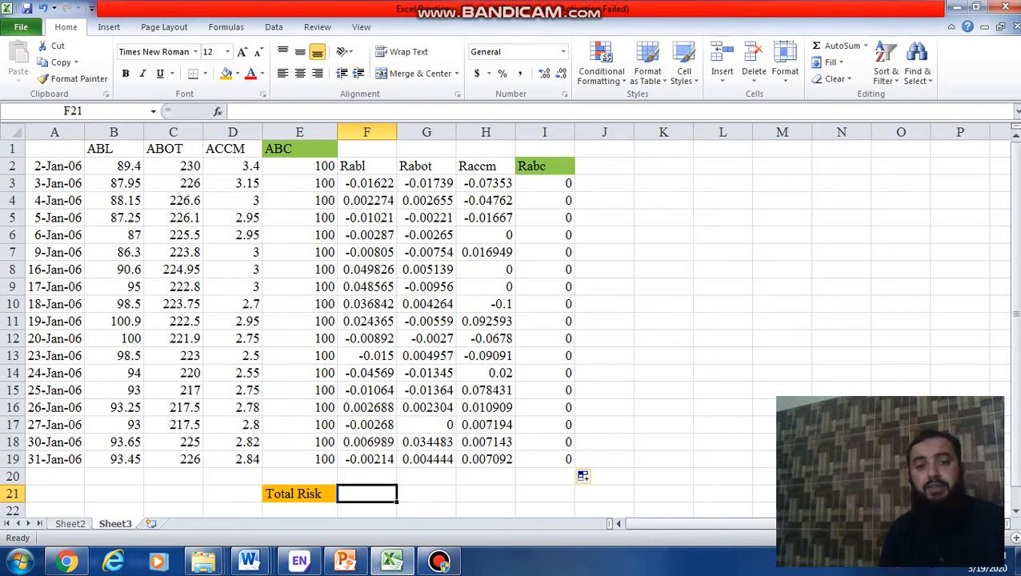
left_click(299, 149)
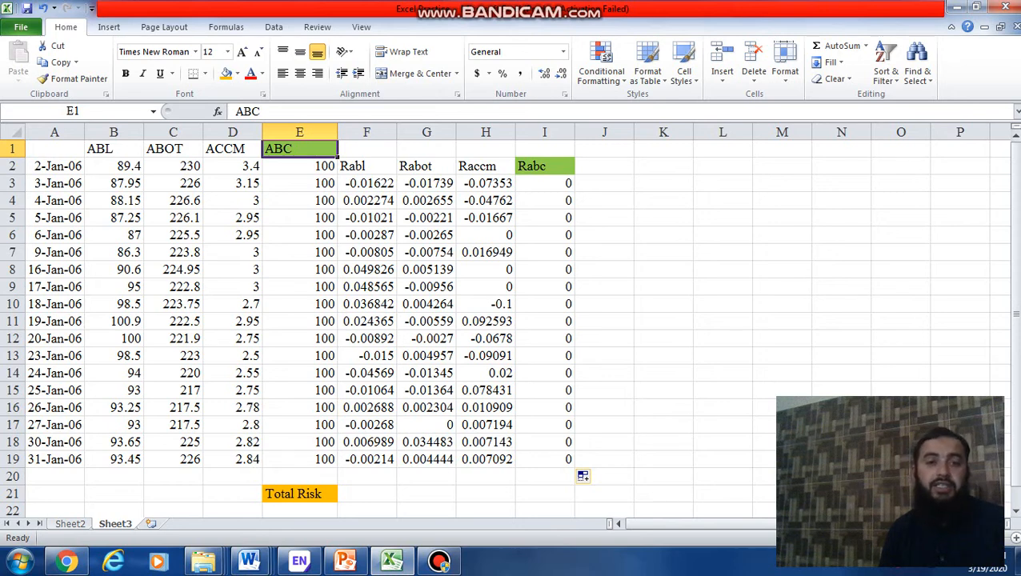
key("Down")
key("Down")
key("Down")
key("Down")
key("Down")
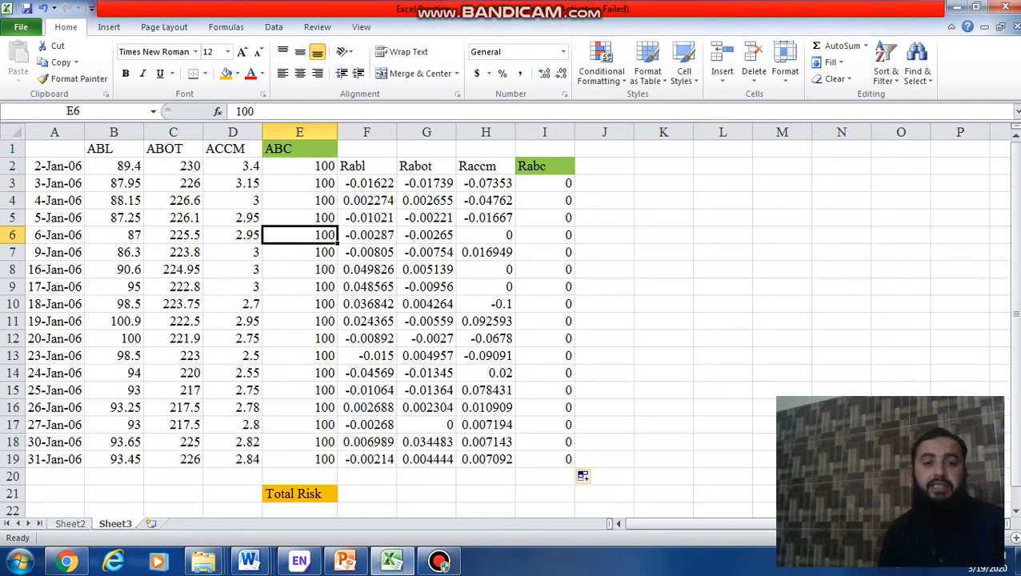
left_click(300, 166)
left_click(299, 149)
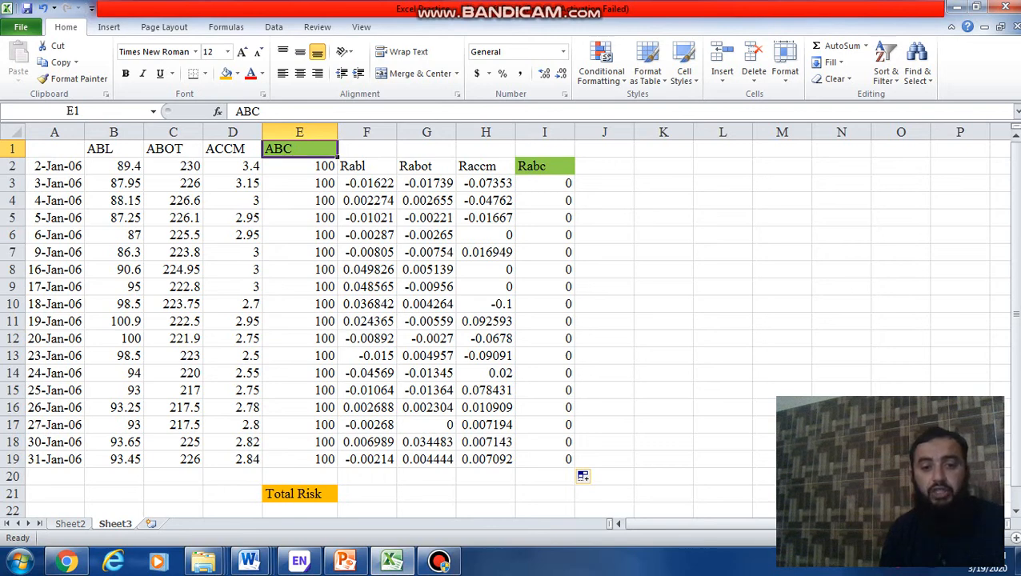
Calculate the Total Risk of the Rabl returns in F21 with =STDEV(F3:F19)
left_click(367, 494)
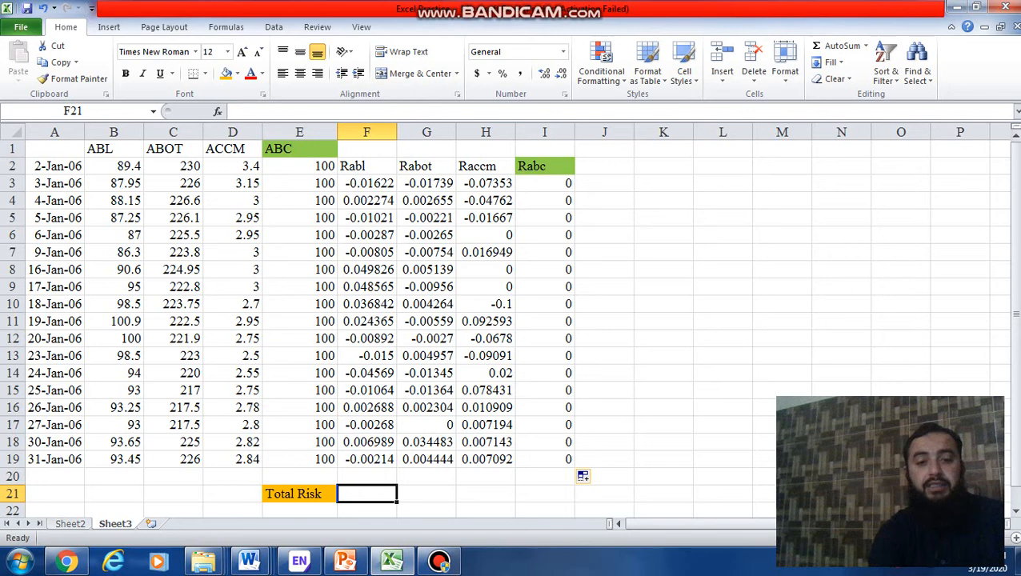
type("=")
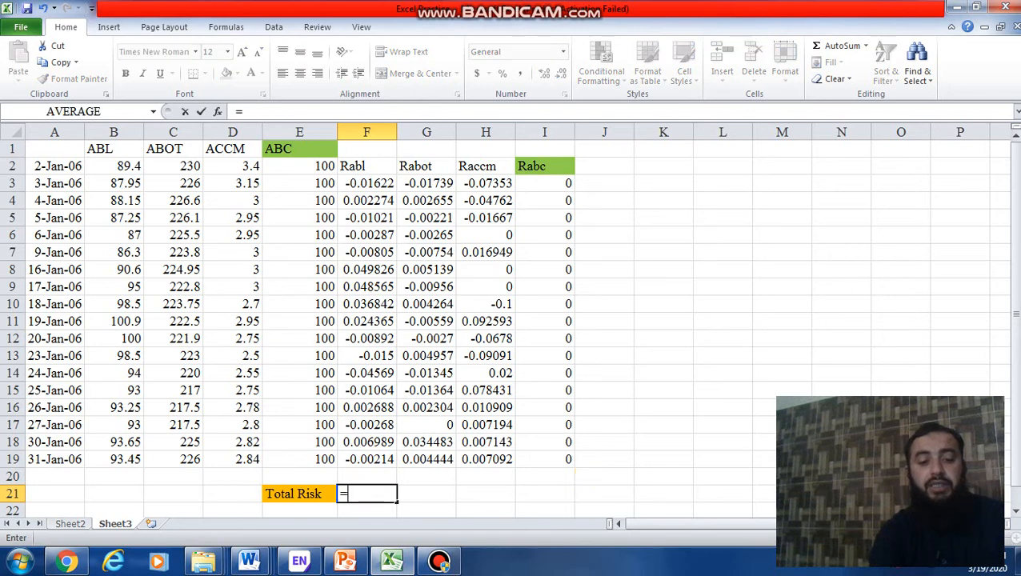
type("stdev")
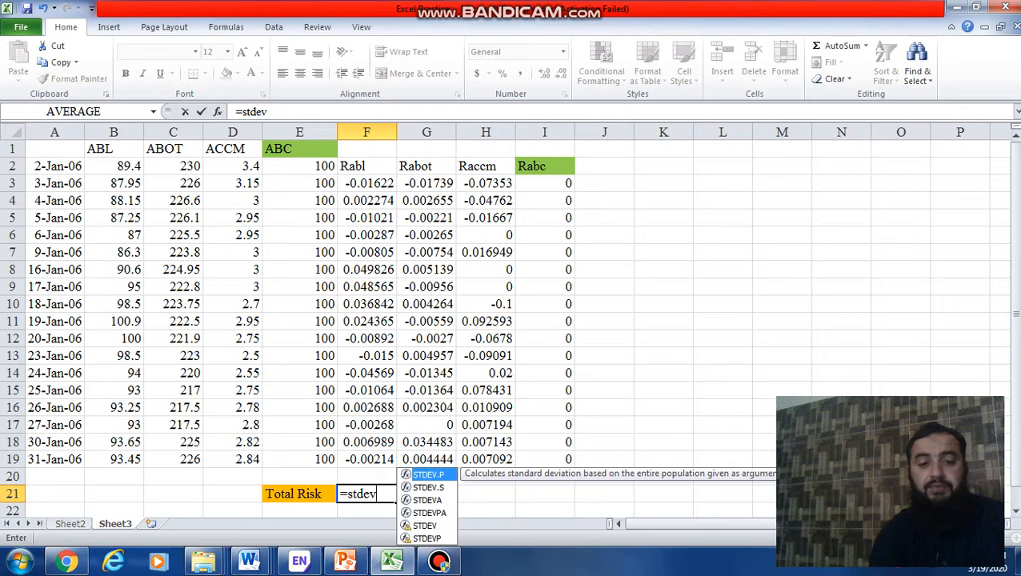
type("(")
key("Up")
key("Up")
key("Up")
key("Up")
key("Up")
key("Up")
key("Up")
key("Up")
key("Up")
key("Up")
key("Up")
key("Up")
key("Up")
key("Up")
key("Up")
key("Up")
key("Up")
key("Up")
key("Up")
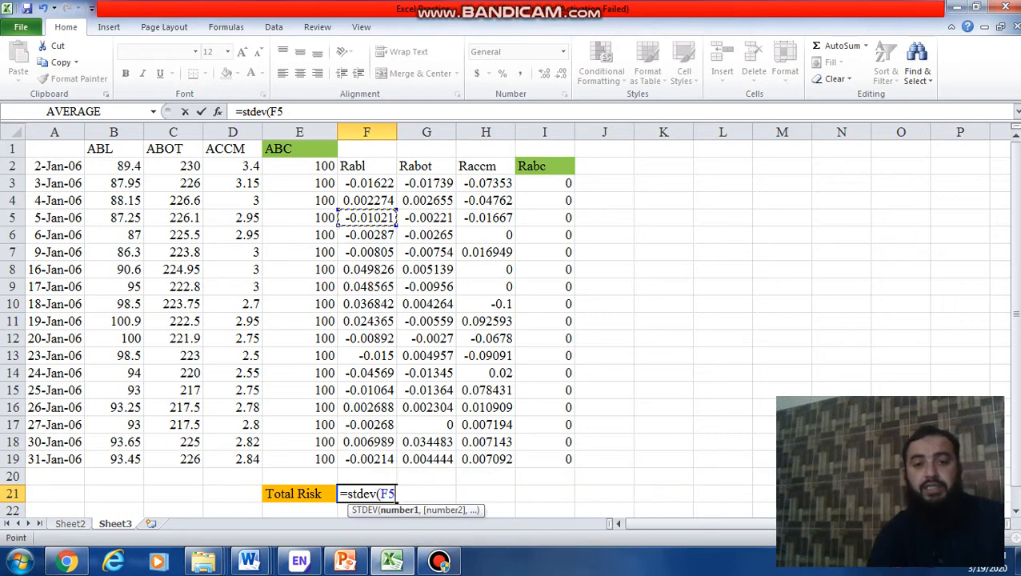
key("Down")
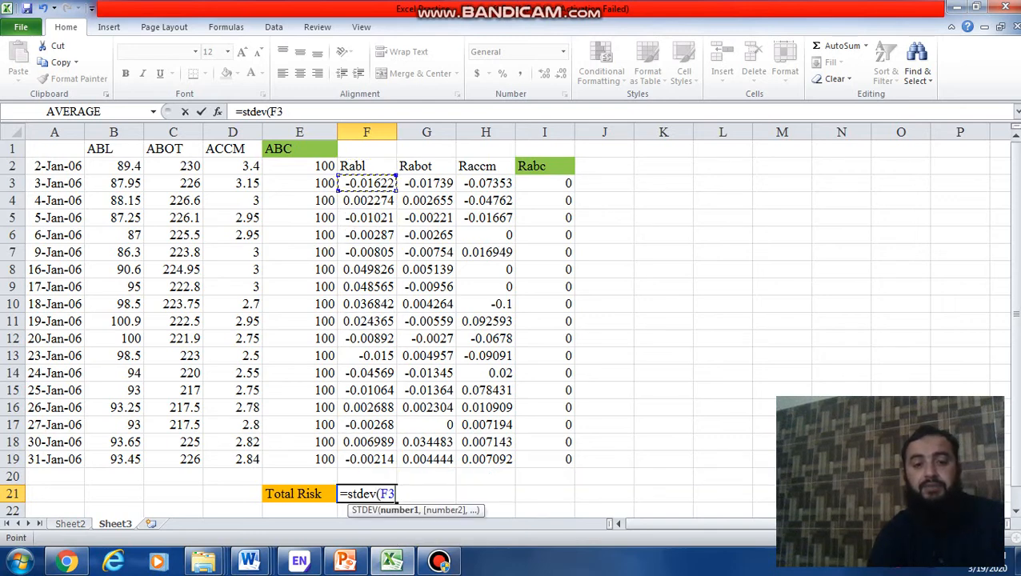
key("ctrl+shift+Down")
key("Return")
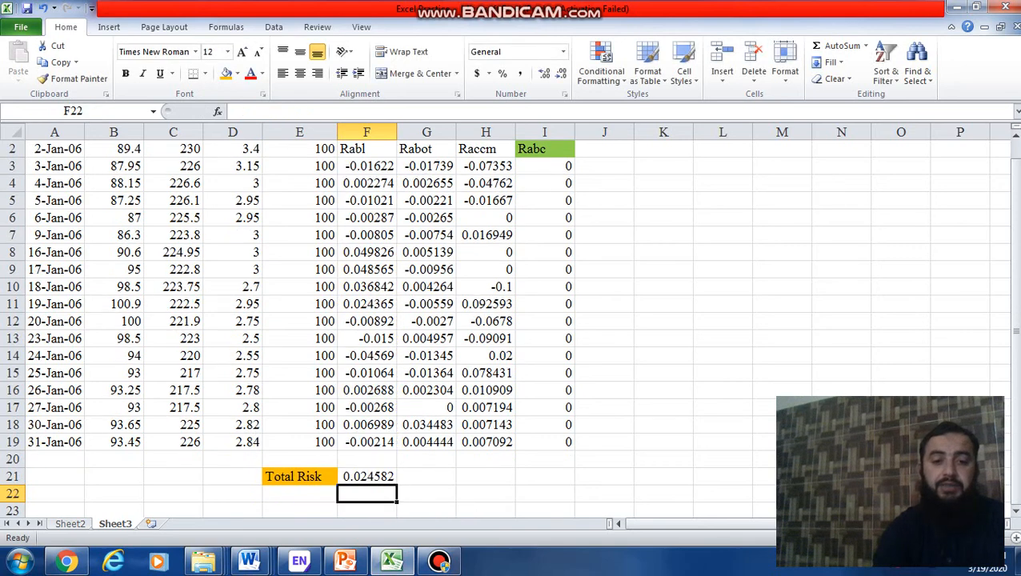
Copy the Total Risk formula from F21 across to I21 and check the copied formula under each return column
left_click(367, 476)
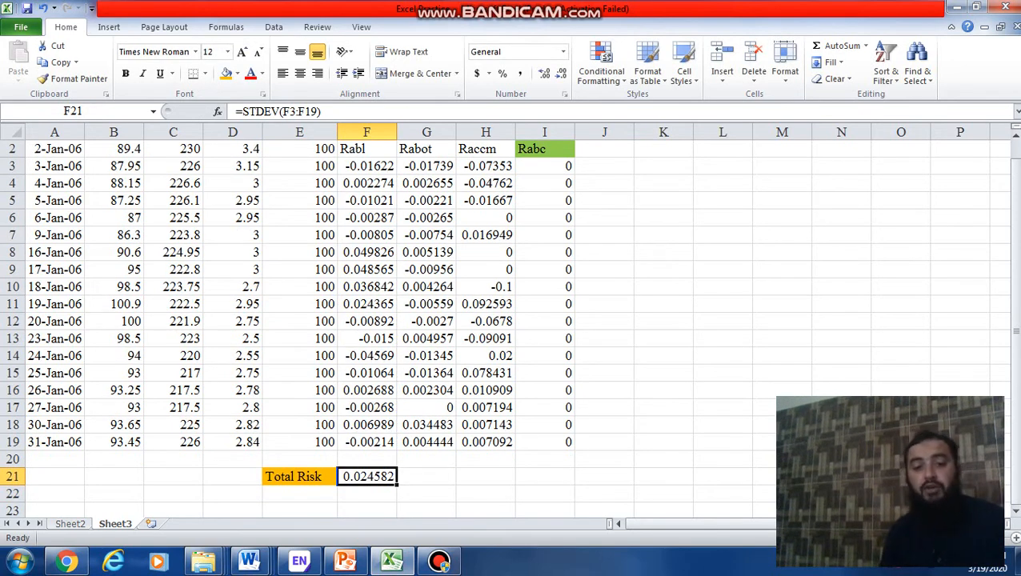
scroll(509, 326, "up", 1)
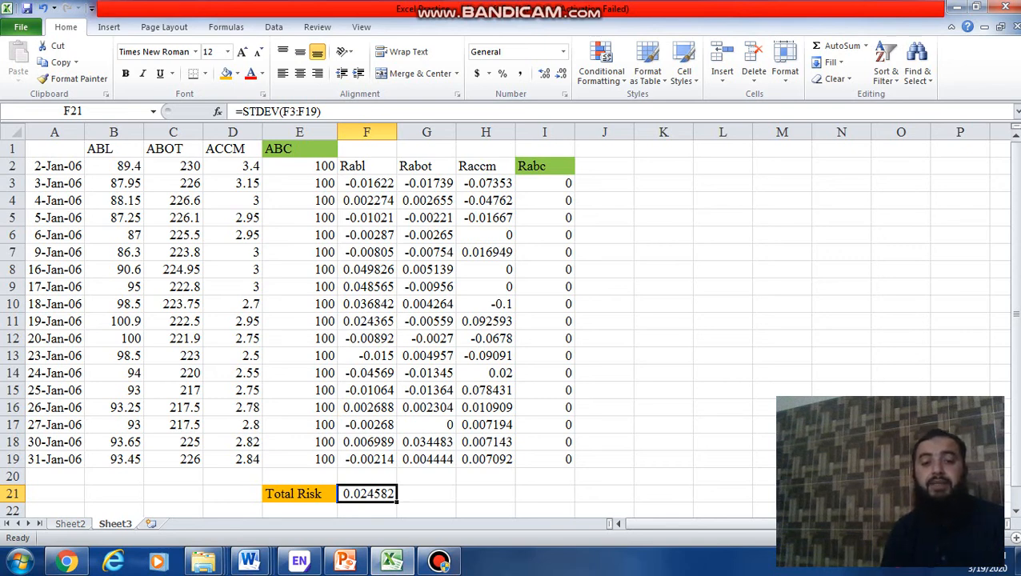
left_click_drag(397, 502, 552, 496)
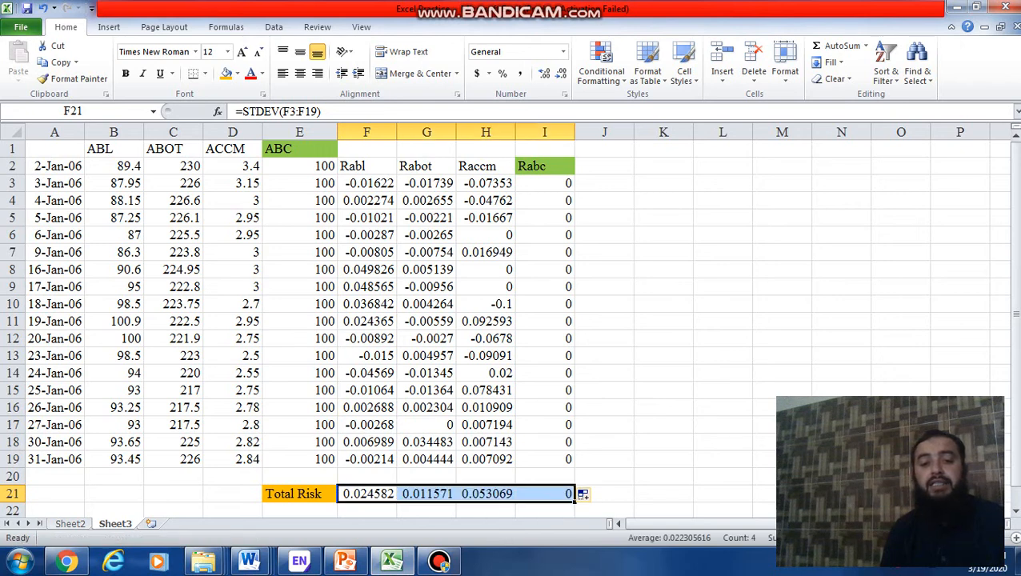
left_click(366, 494)
left_click(426, 494)
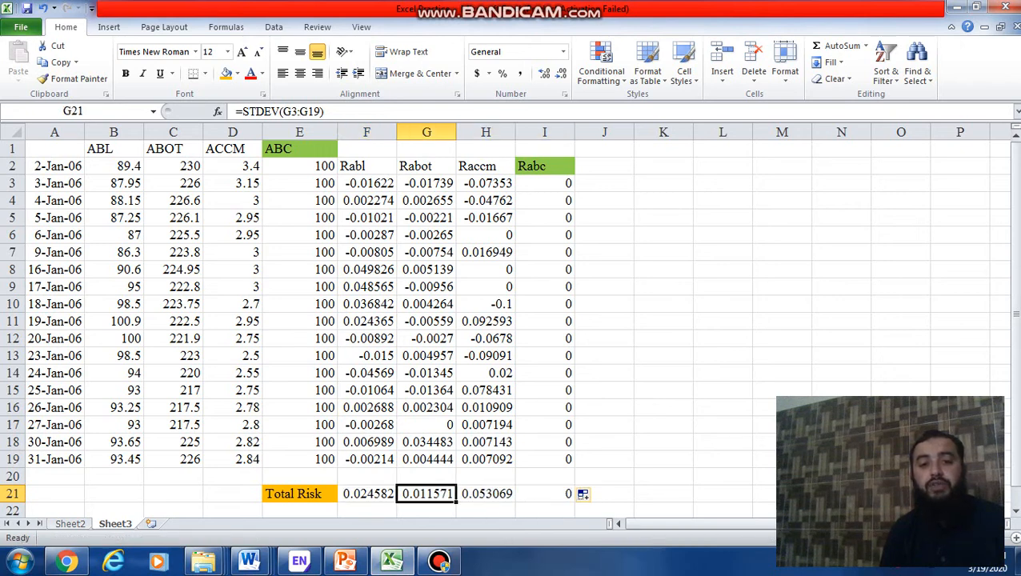
left_click(486, 494)
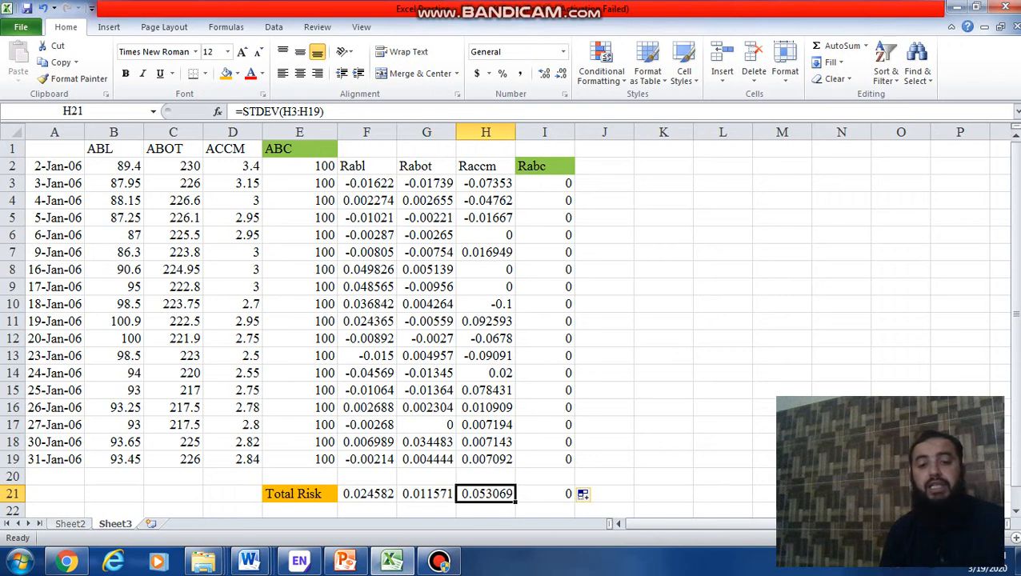
left_click(544, 494)
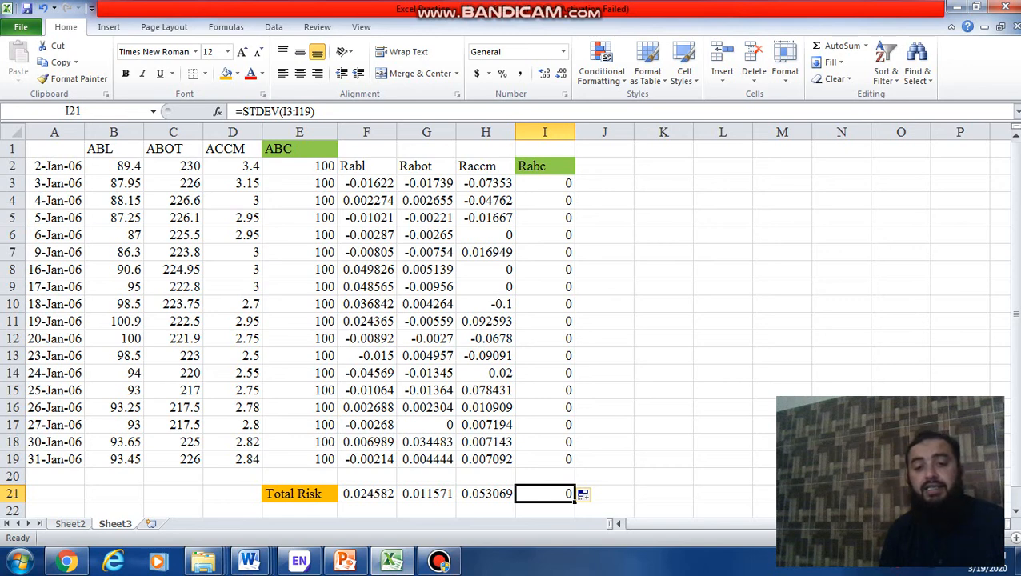
Format the Total Risk values in F21:I21 as percentages with two decimal places
left_click_drag(367, 494, 544, 494)
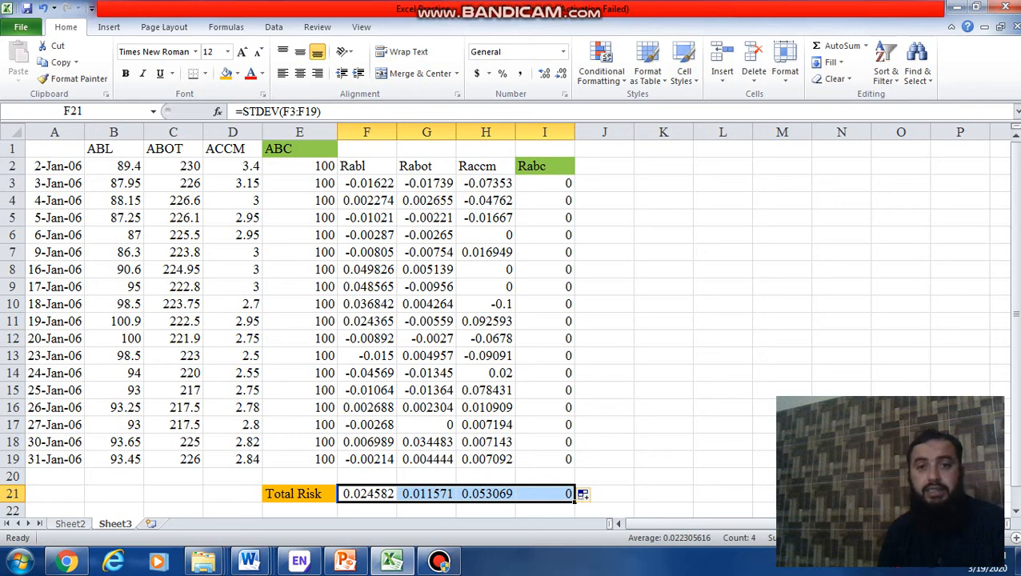
left_click(502, 73)
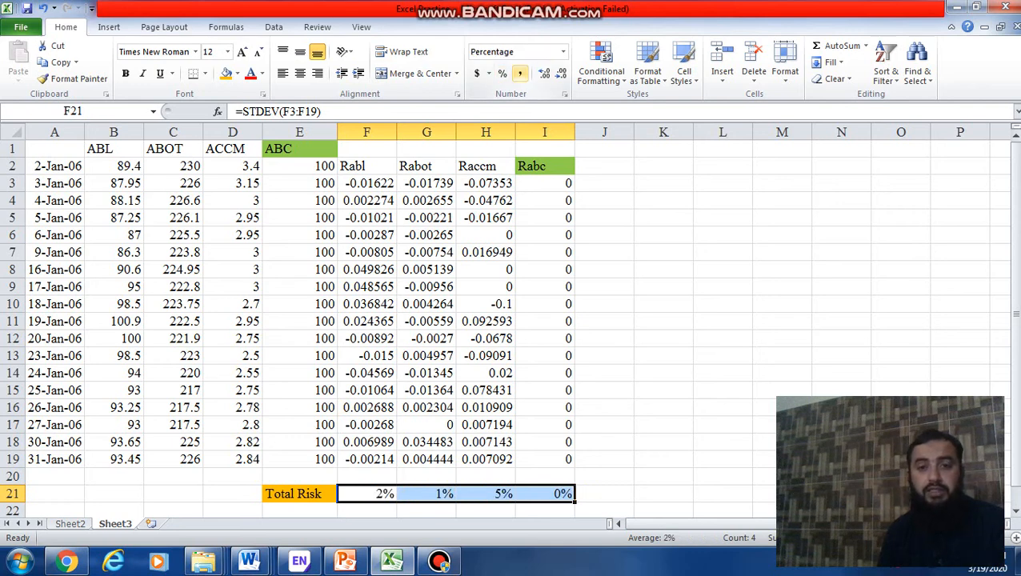
left_click(543, 73)
left_click(544, 73)
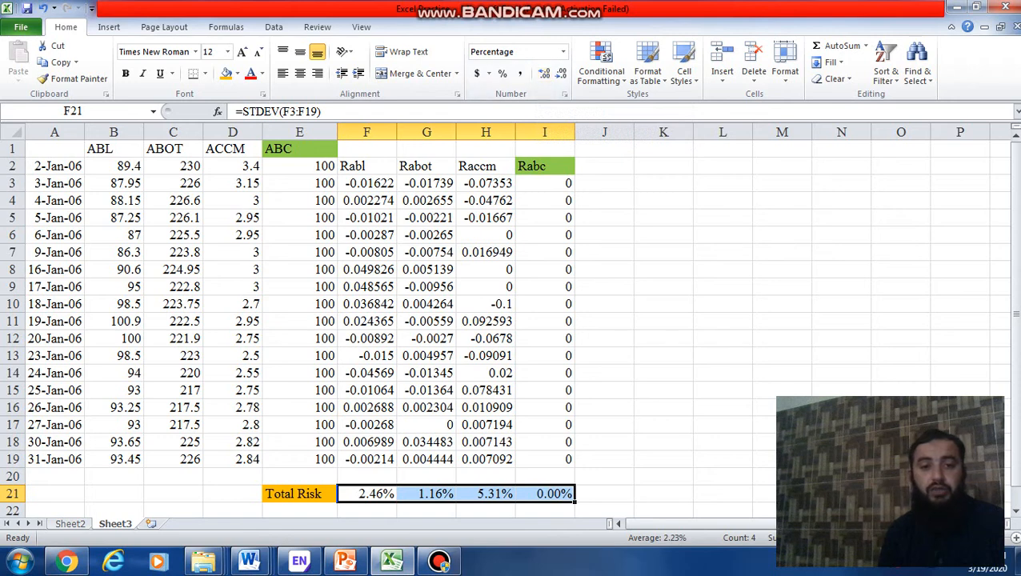
left_click(367, 493)
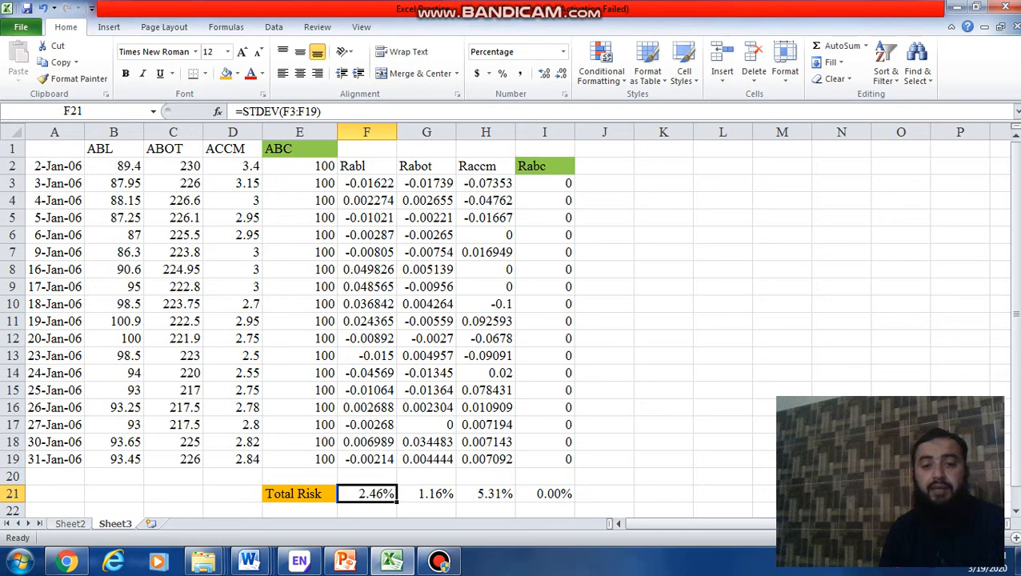
left_click(545, 493)
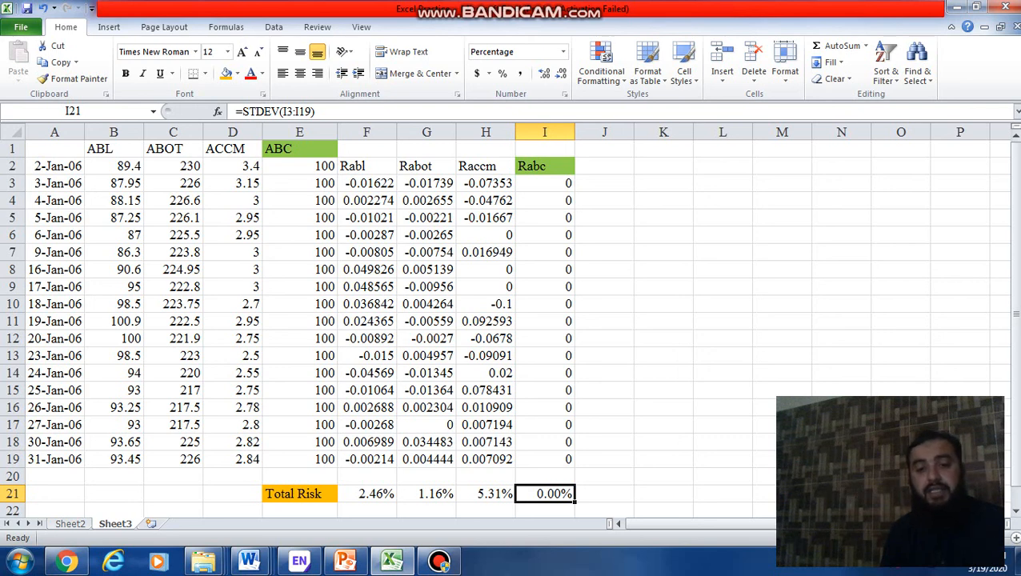
left_click(439, 560)
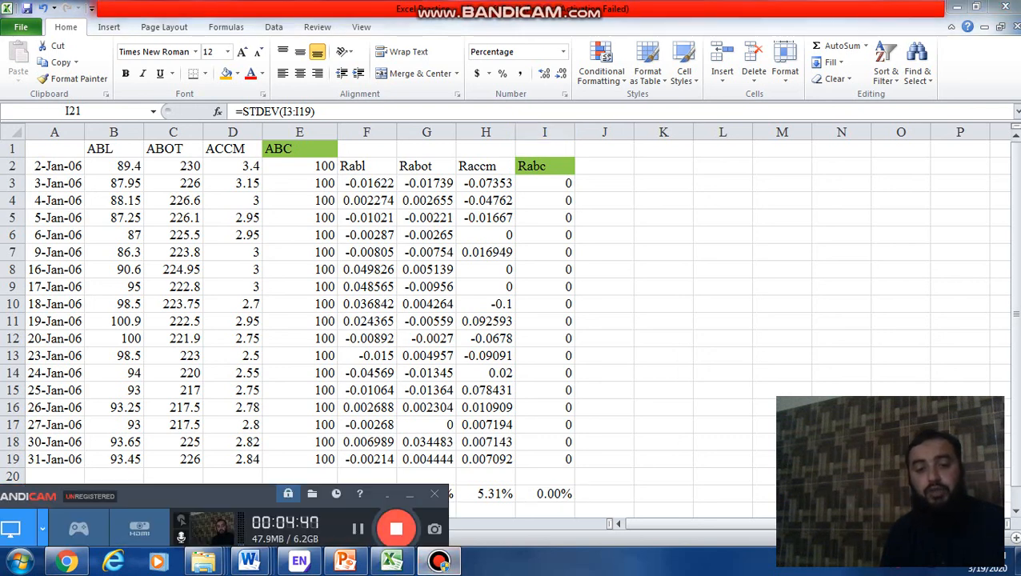